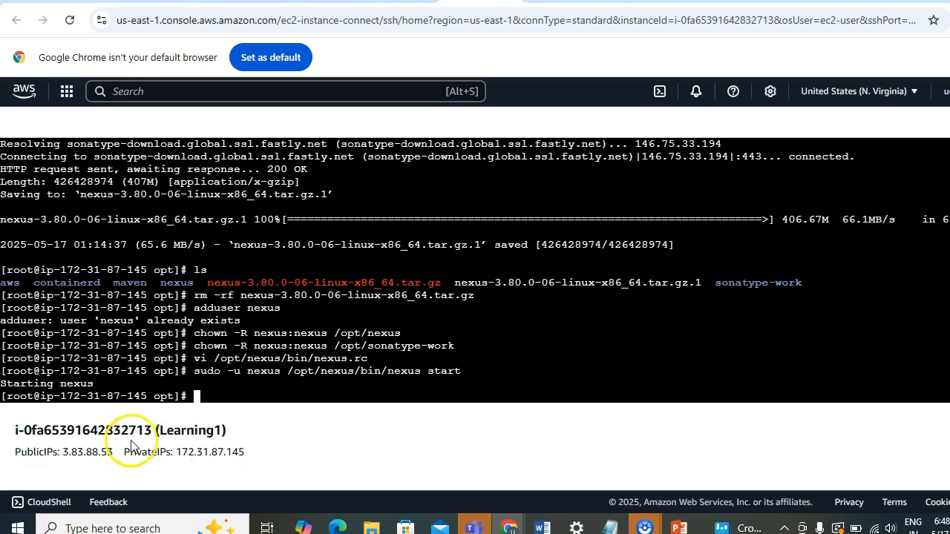
left_click_drag(123, 451, 110, 450)
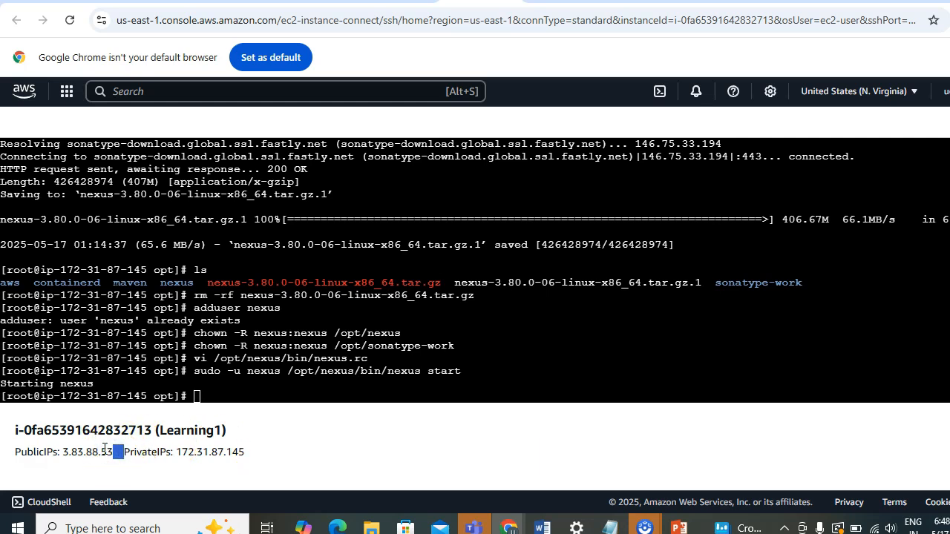
double_click(104, 450)
key("ctrl+c")
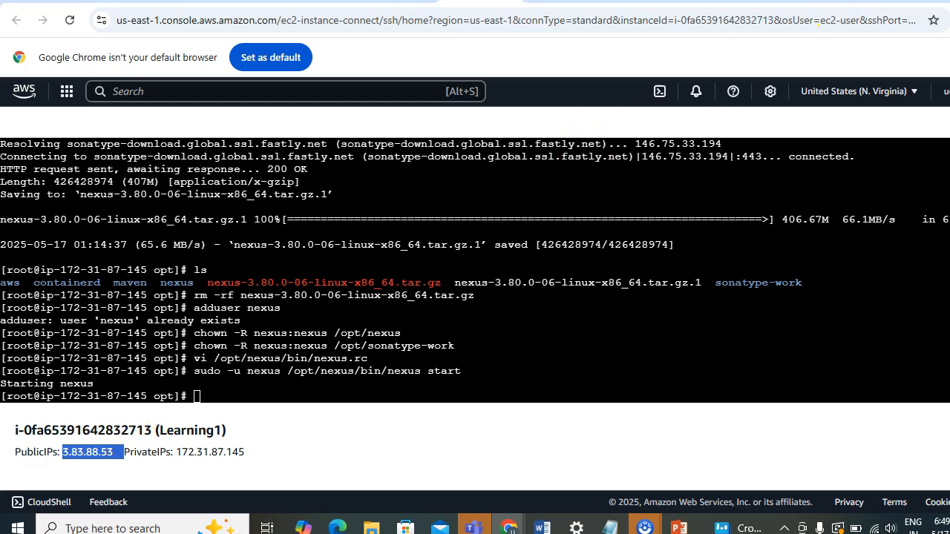
key("ctrl+t")
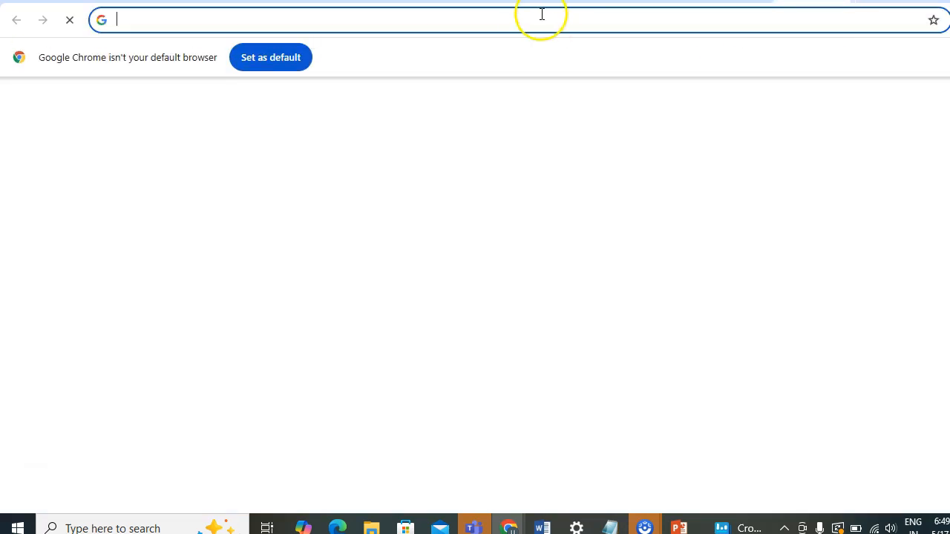
left_click(524, 15)
type("hy")
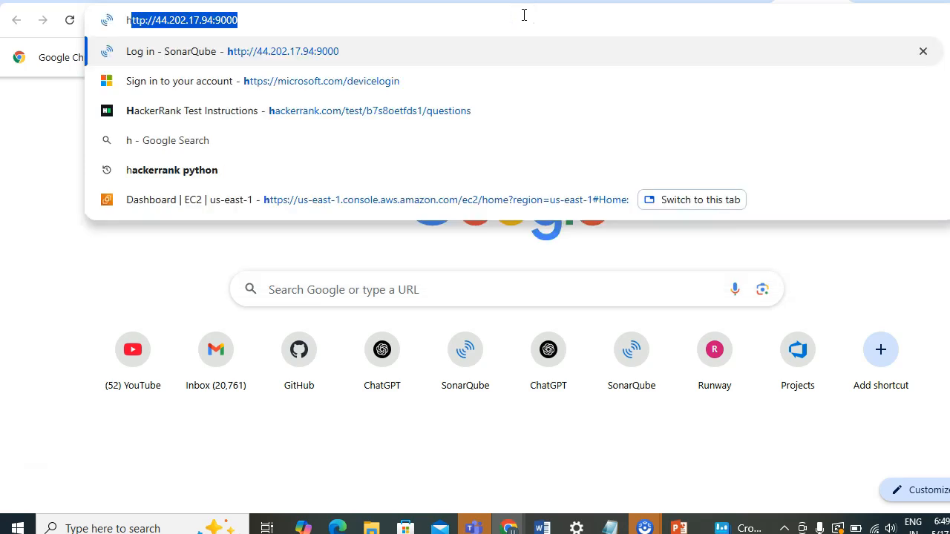
key("BackSpace")
type("ttp://")
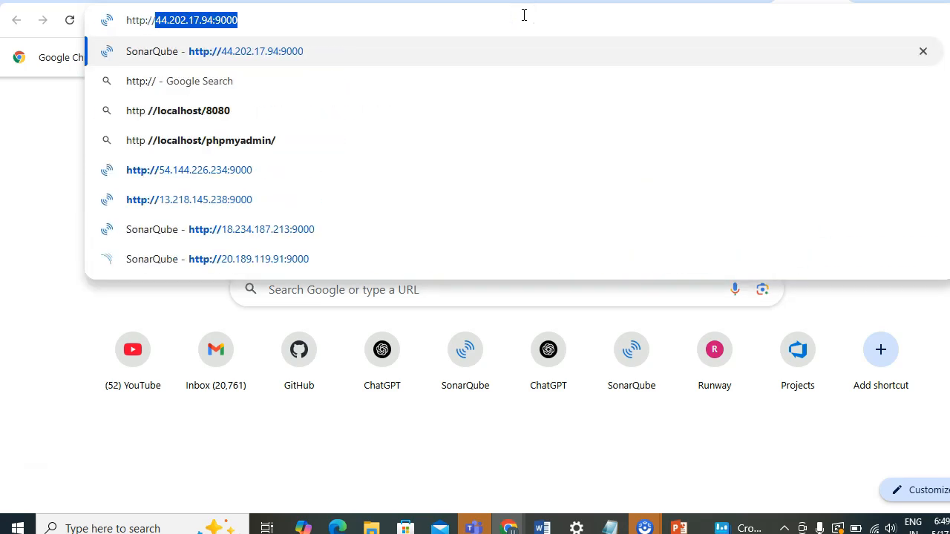
key("ctrl+v")
type(":8081")
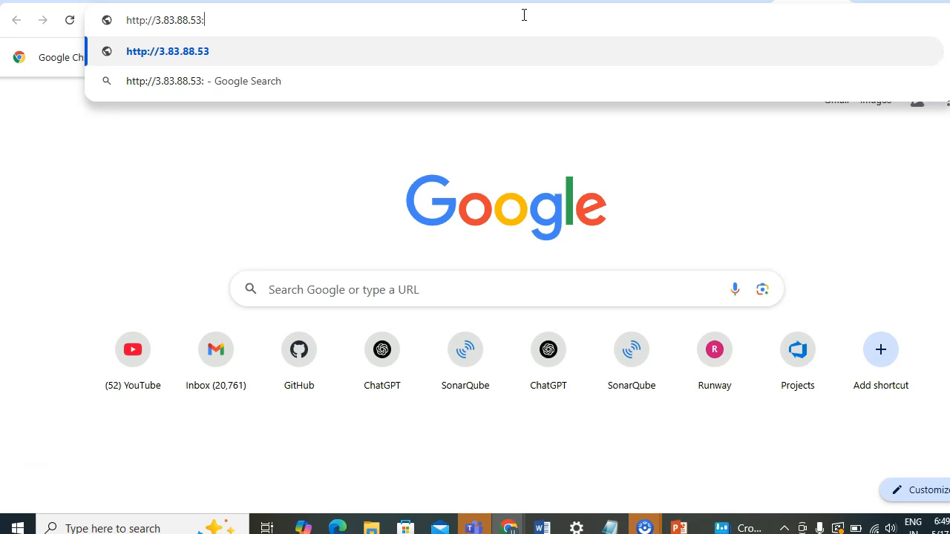
key("Return")
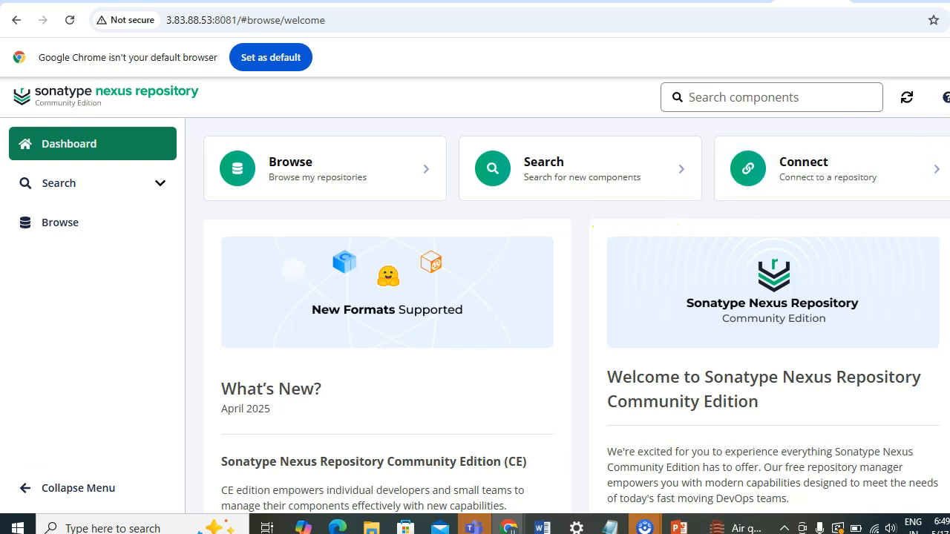
Open the Nexus sign-in dialog and enter admin as the username.
left_click(948, 97)
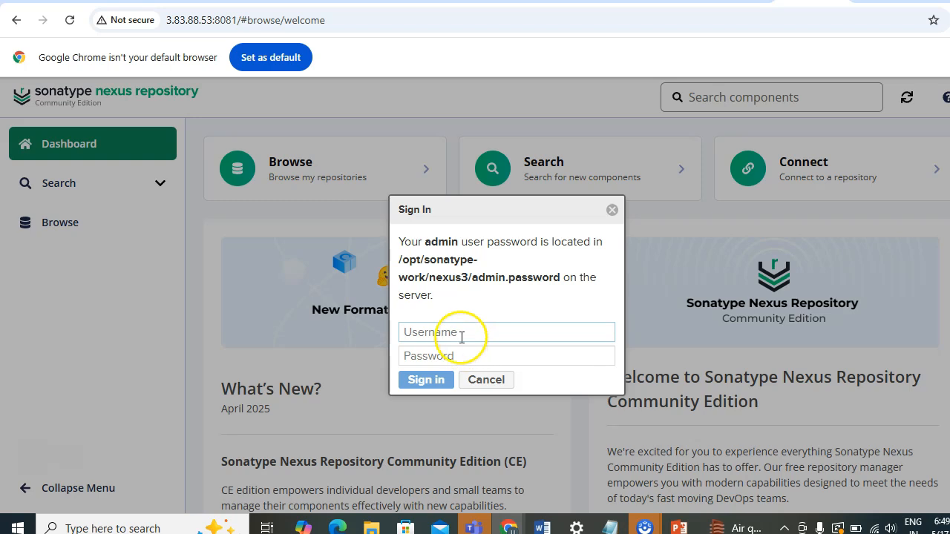
type("admin")
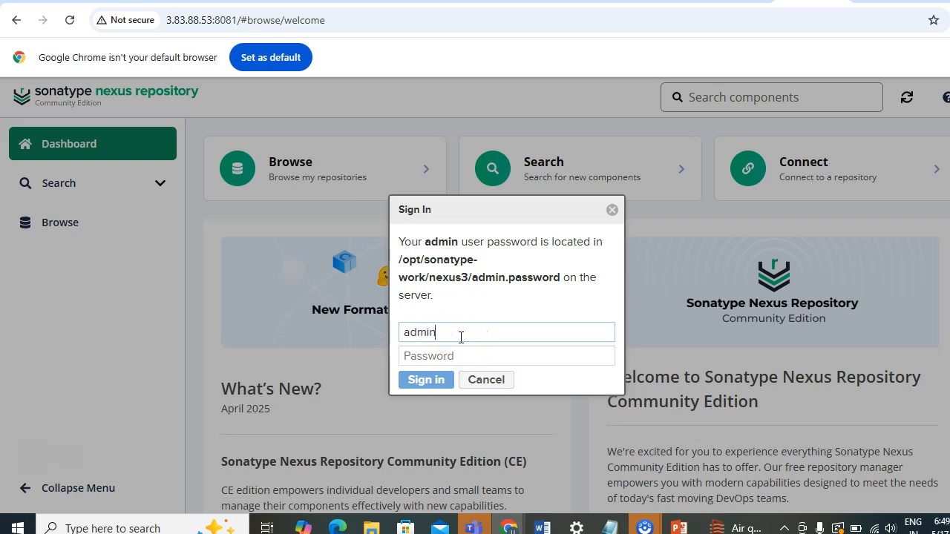
Copy the admin.password file path from the dialog and display that file with cat in the instance terminal.
left_click_drag(399, 261, 561, 282)
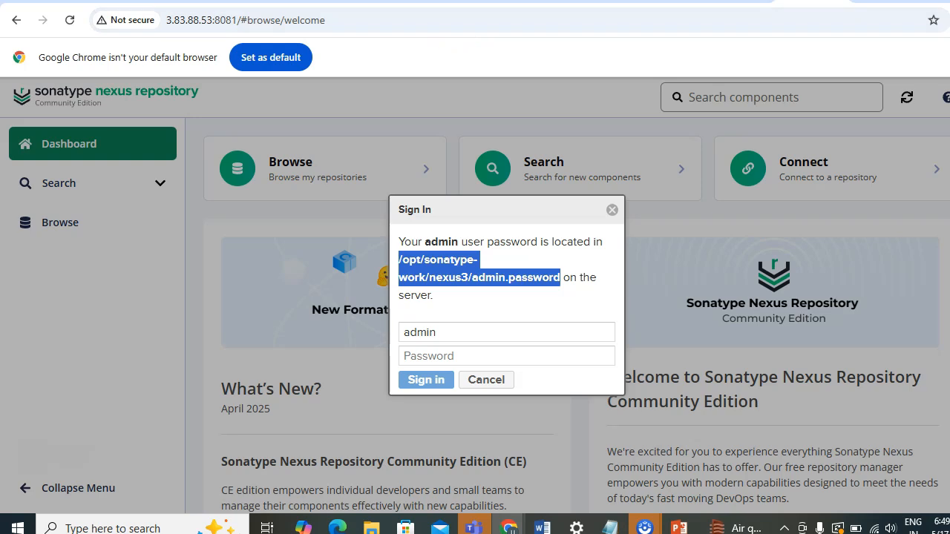
left_click(439, 1)
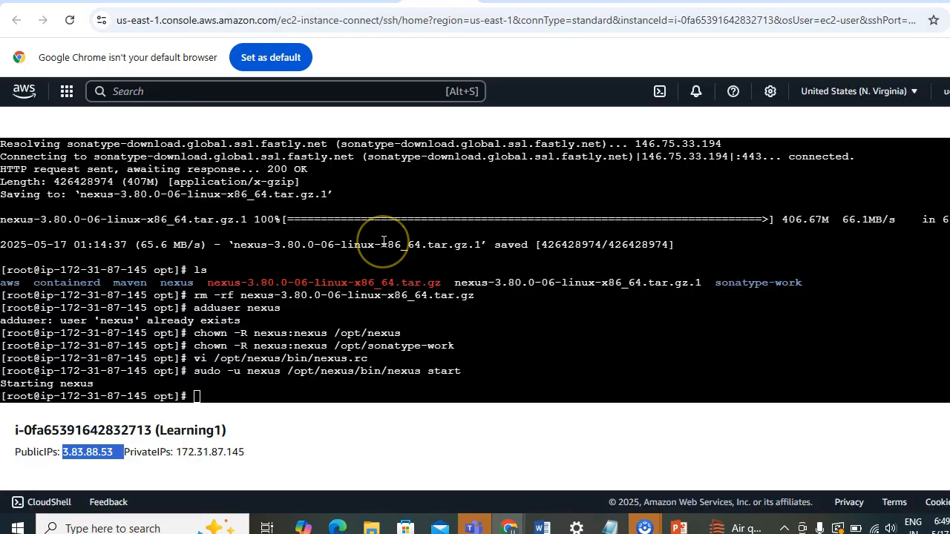
left_click(264, 396)
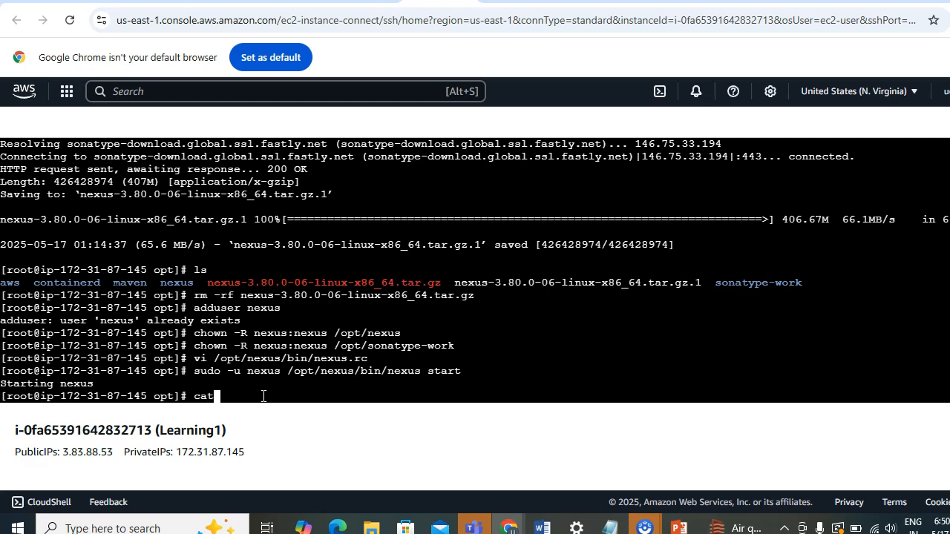
right_click(263, 396)
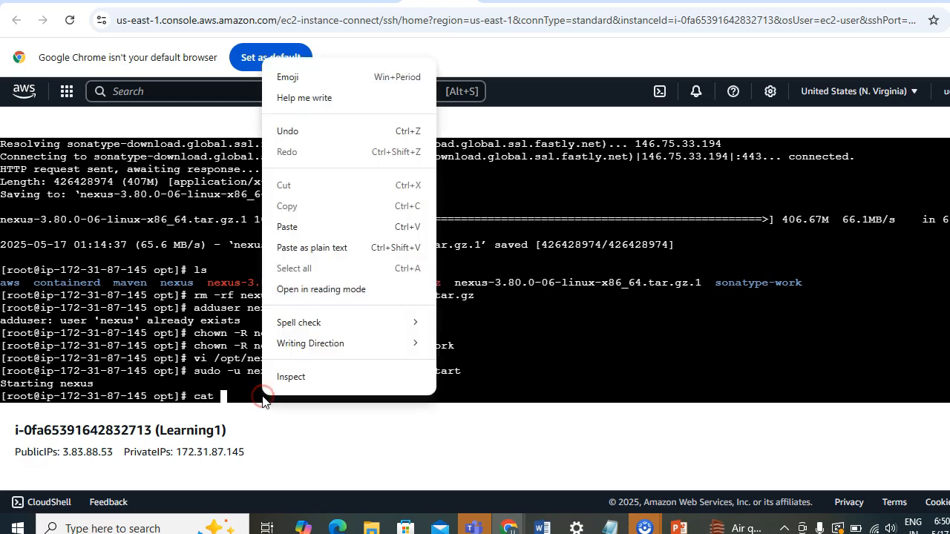
left_click(302, 232)
key("Return")
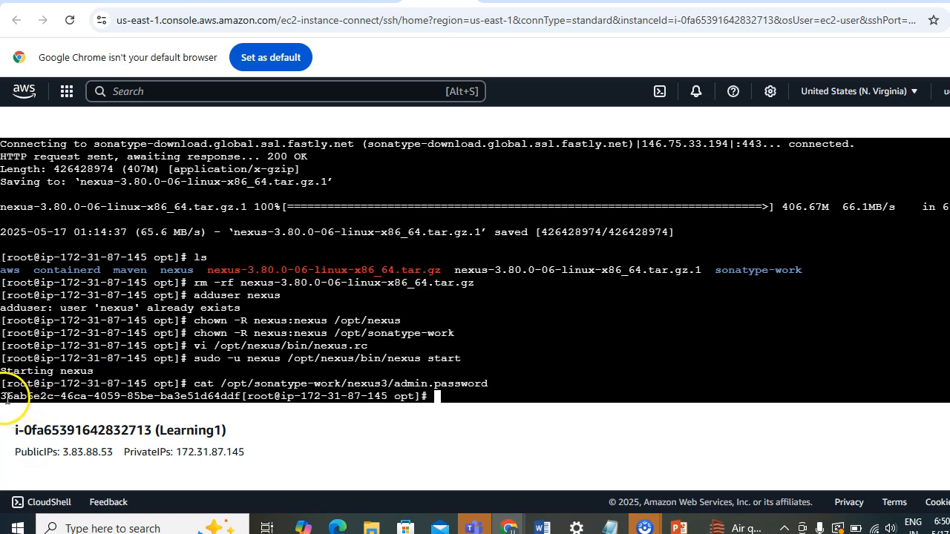
Copy the generated admin password from the terminal, paste it into the sign-in password field, sign in, and decline saving it.
left_click_drag(2, 398, 239, 398)
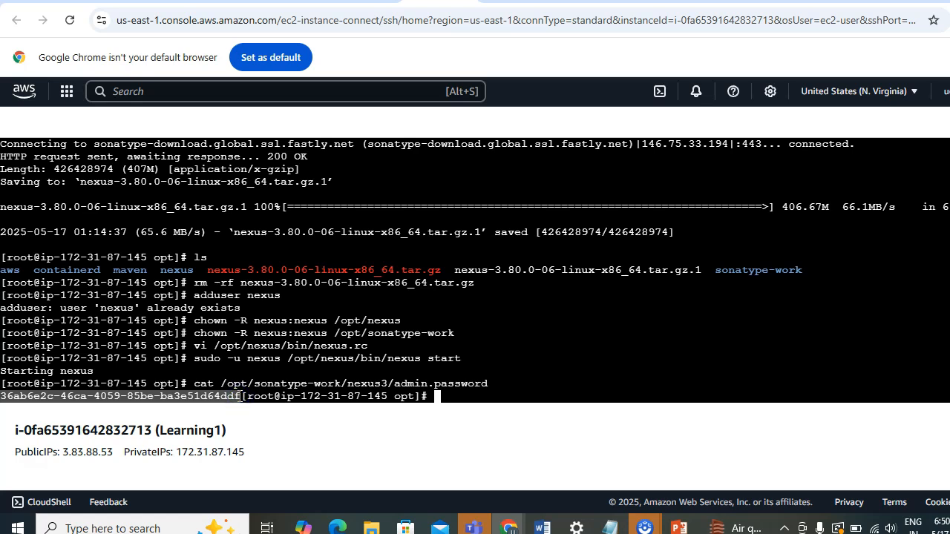
key("ctrl+c")
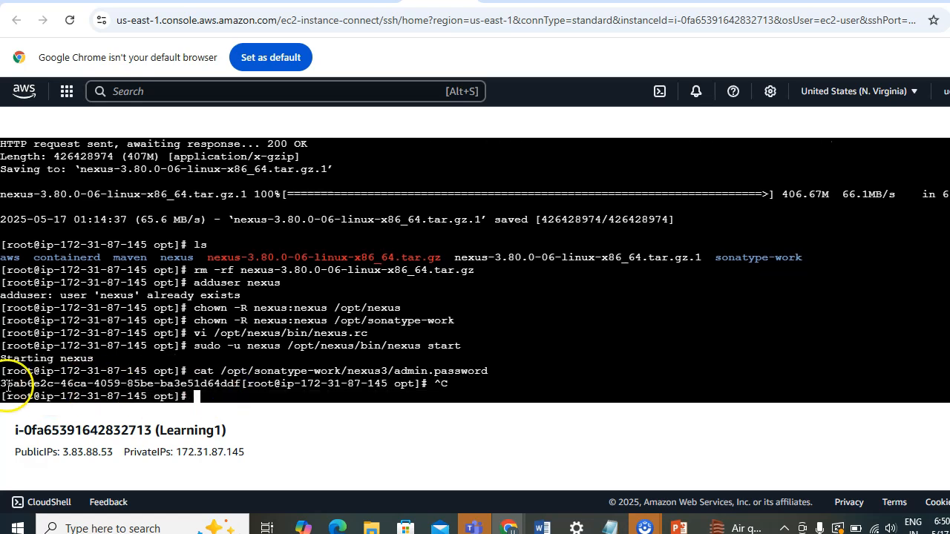
left_click_drag(3, 383, 236, 384)
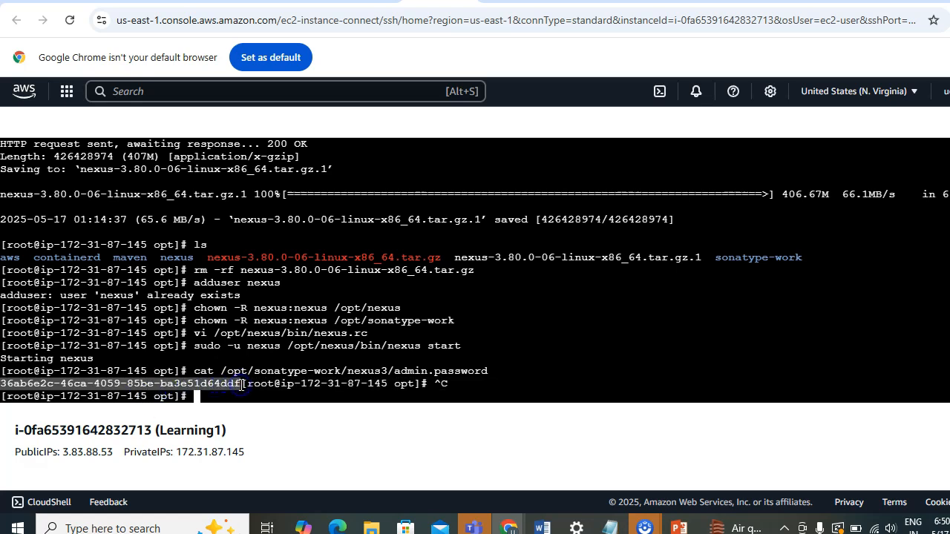
right_click(241, 384)
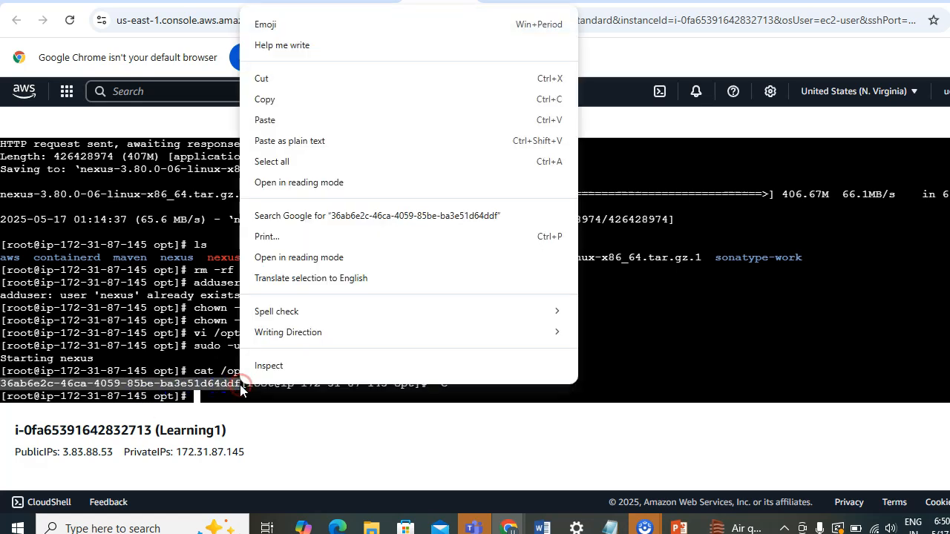
left_click(283, 101)
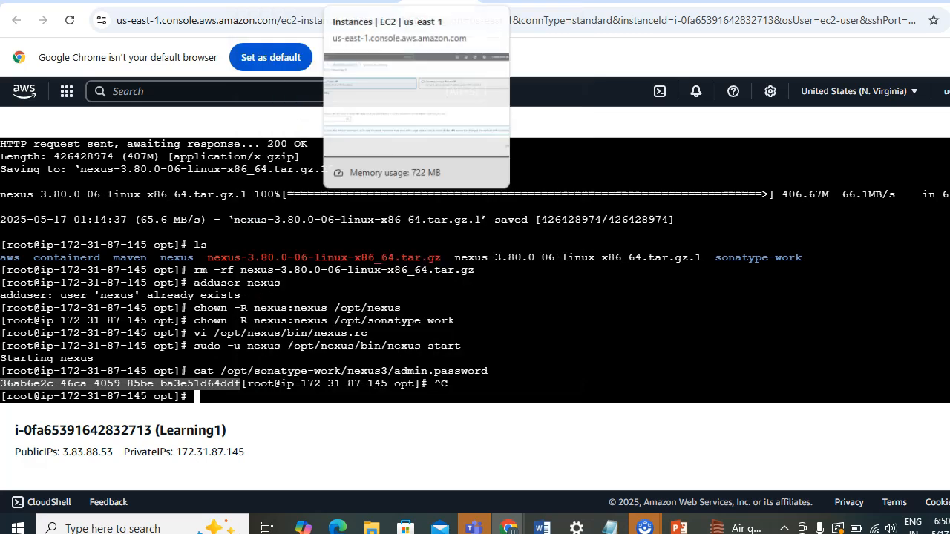
left_click(816, 1)
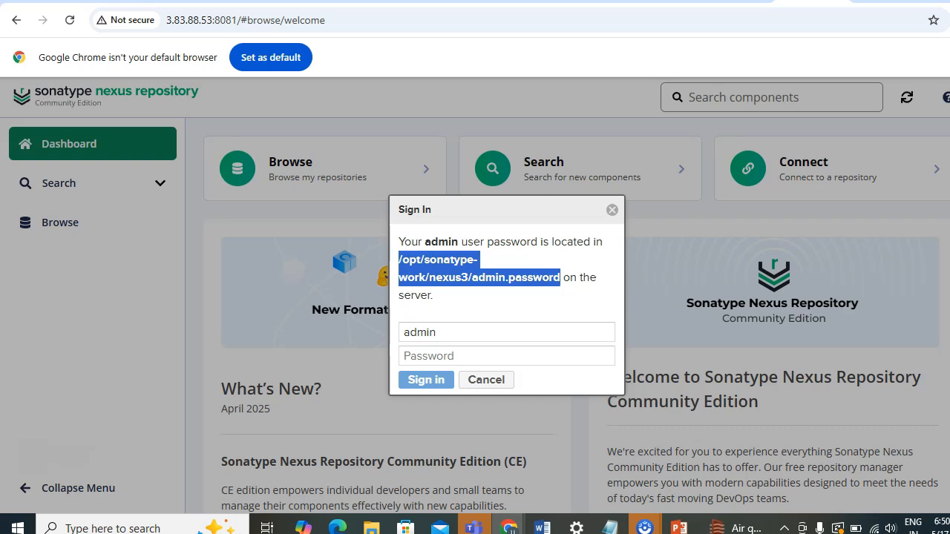
left_click(449, 354)
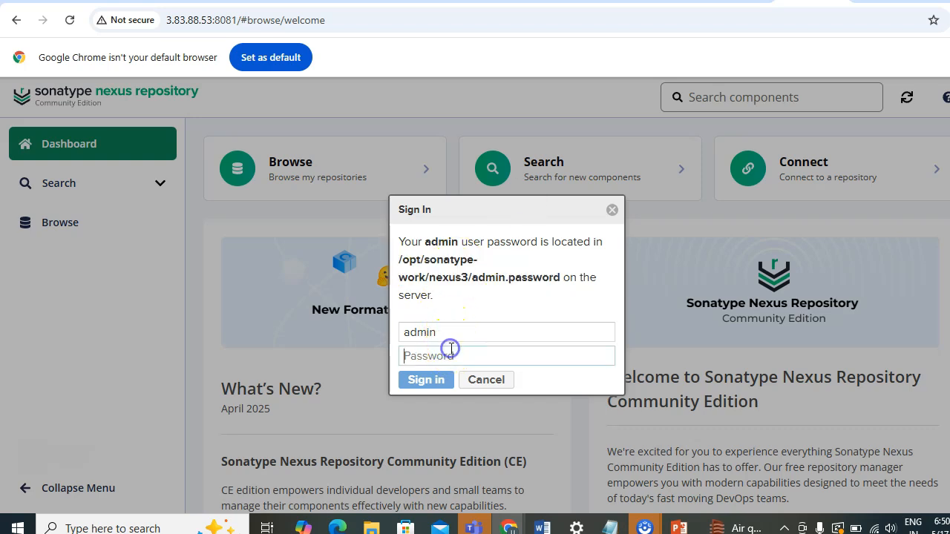
key("ctrl+v")
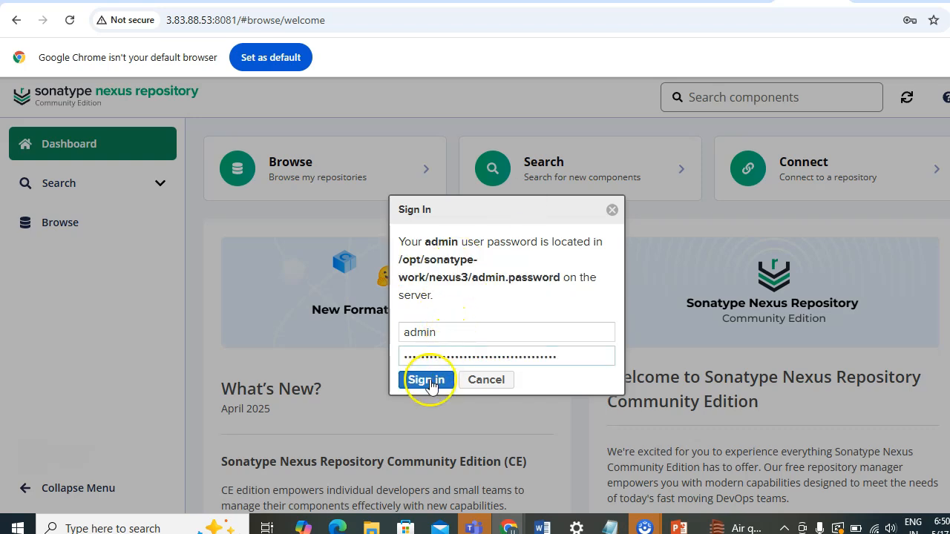
left_click(429, 381)
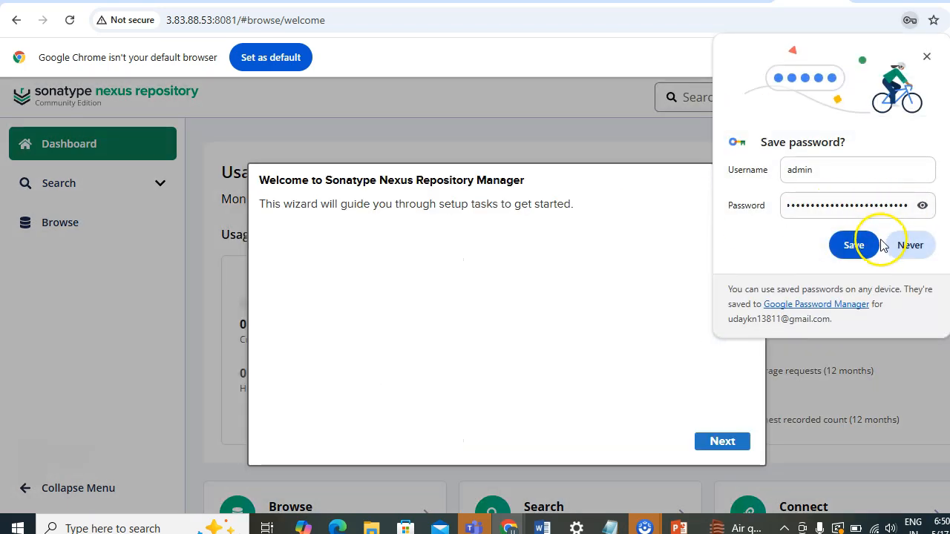
left_click(910, 247)
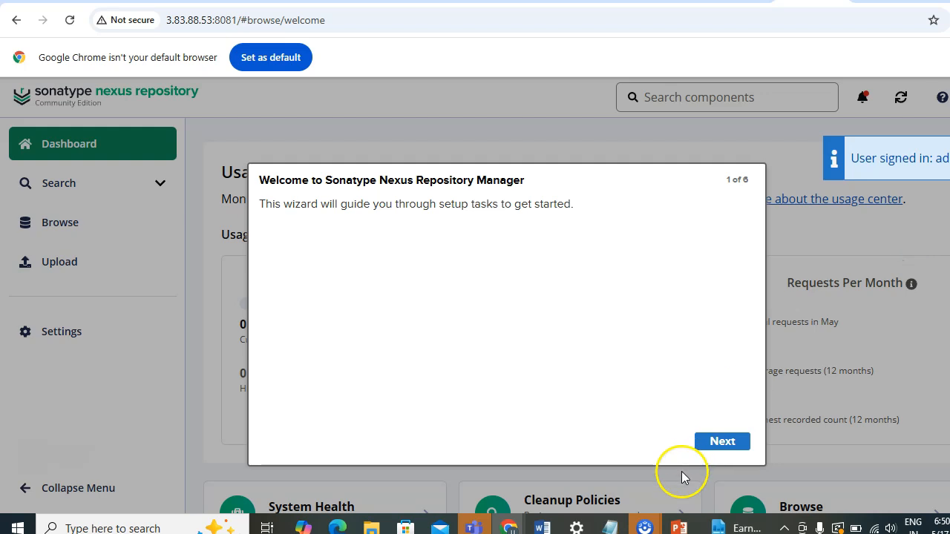
Try to set a new admin password in the setup wizard, then dismiss the wizard.
left_click(717, 446)
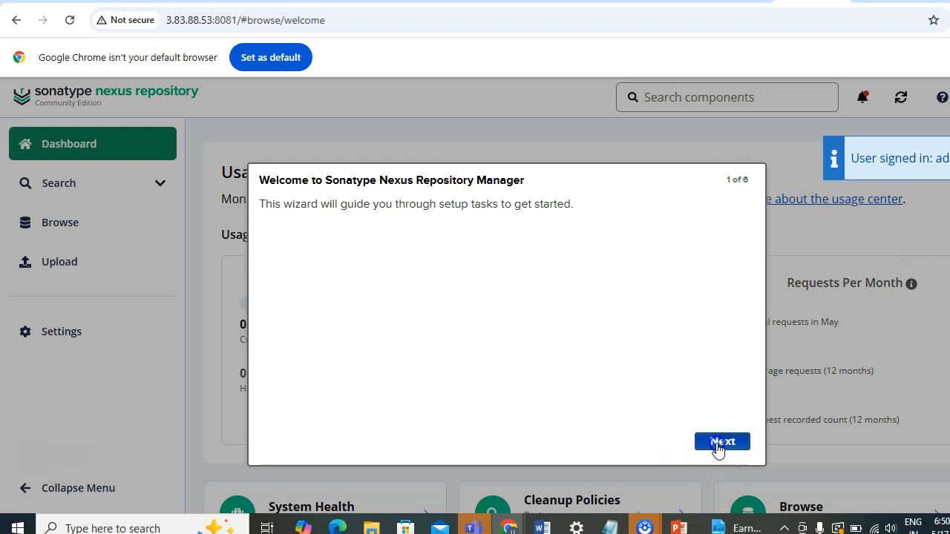
left_click(312, 229)
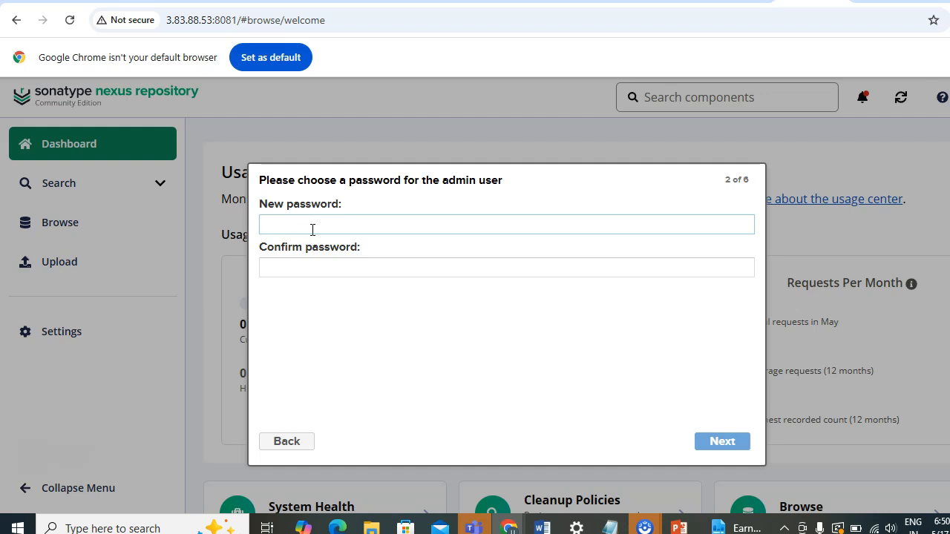
type("a")
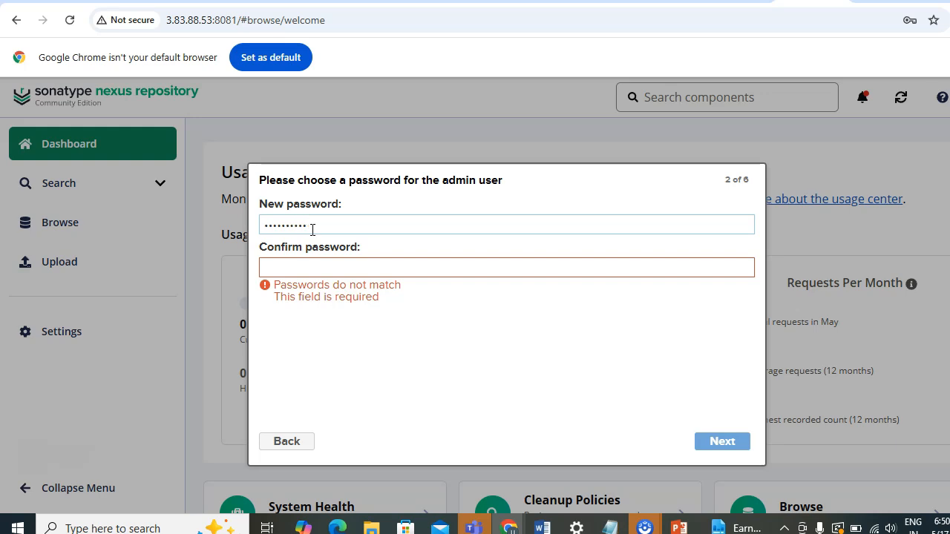
key("Escape")
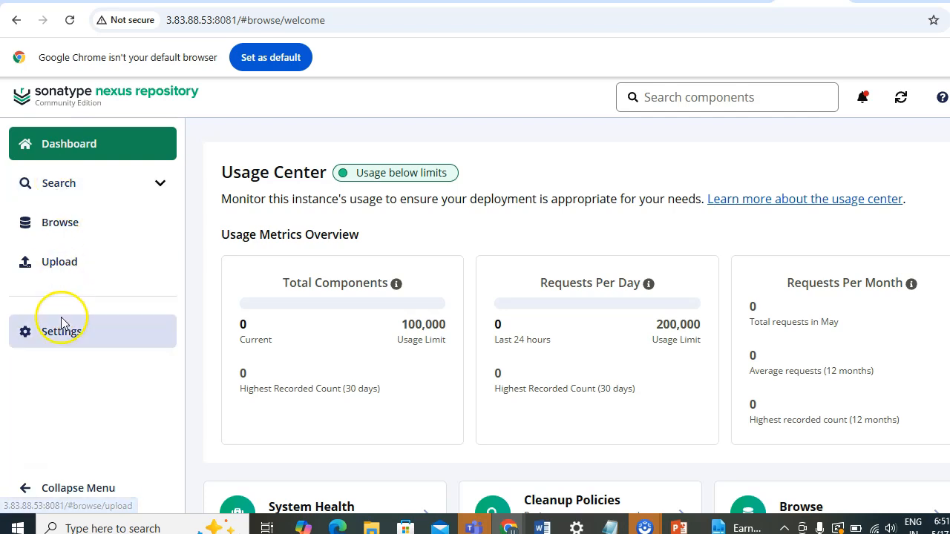
Open Settings, expand and collapse the Security, Support and System sections, and open the Repository settings page.
left_click(62, 341)
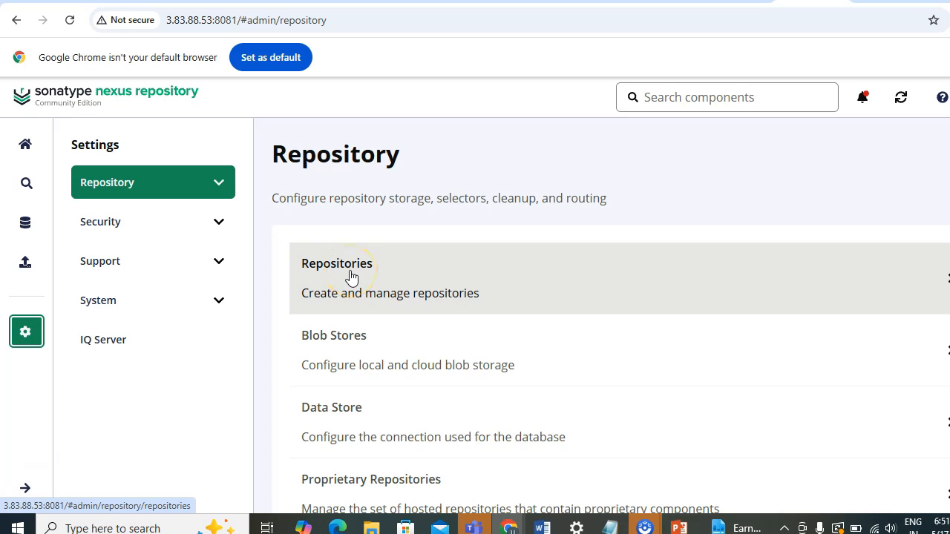
left_click(219, 225)
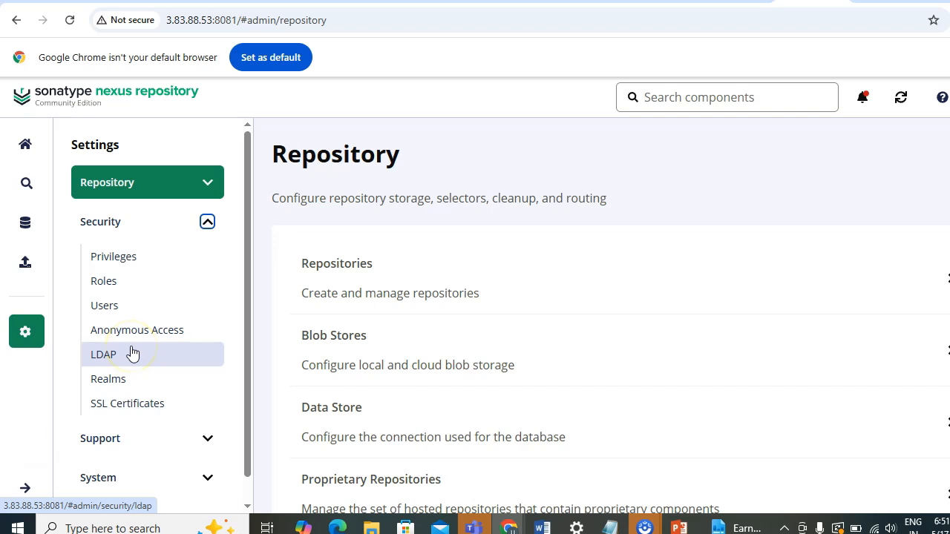
left_click(208, 224)
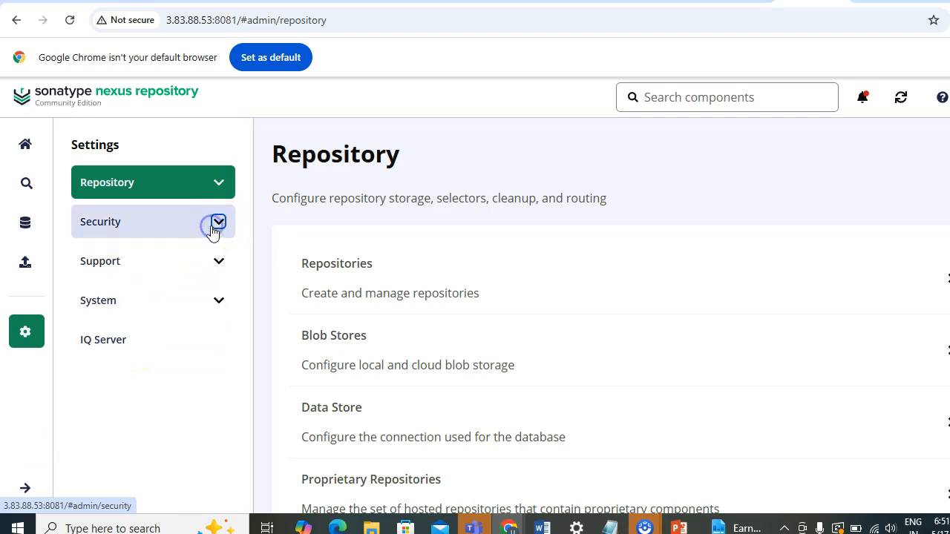
left_click(218, 261)
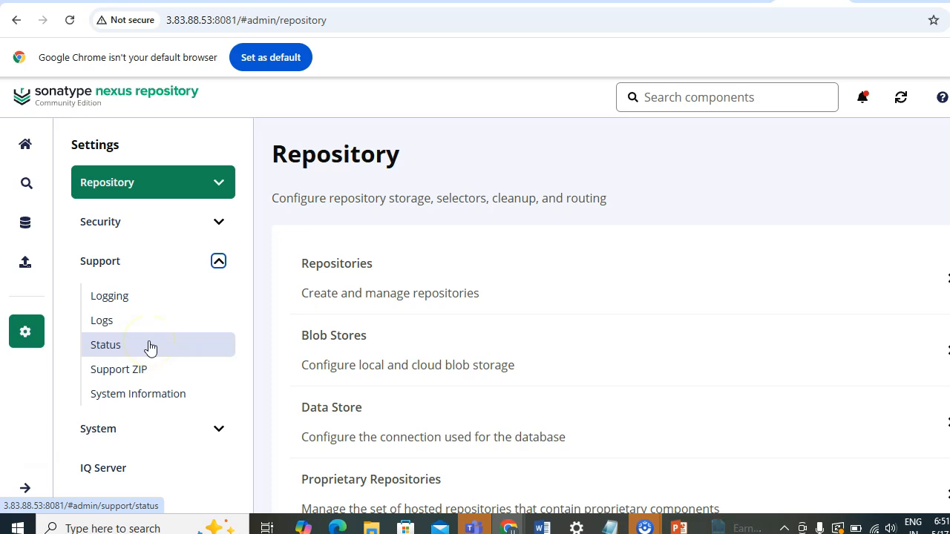
left_click(220, 261)
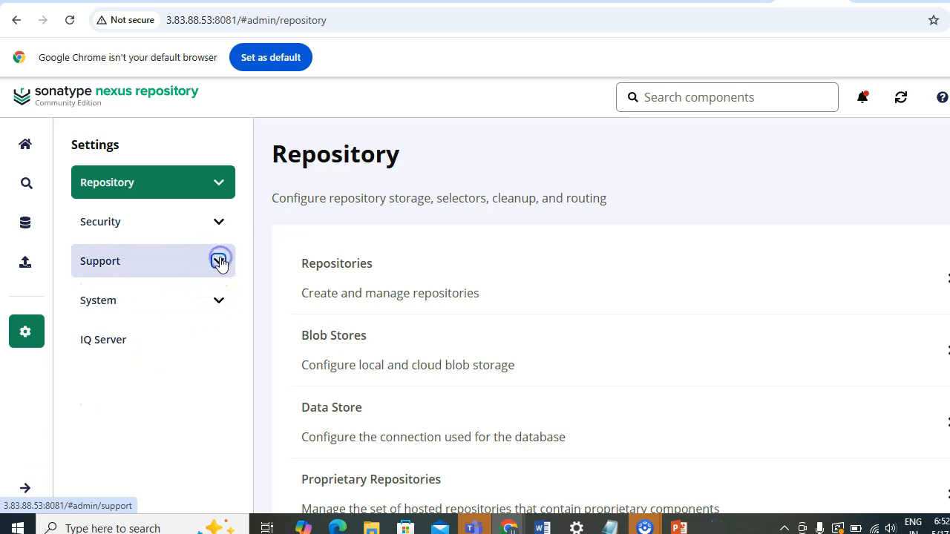
left_click(220, 298)
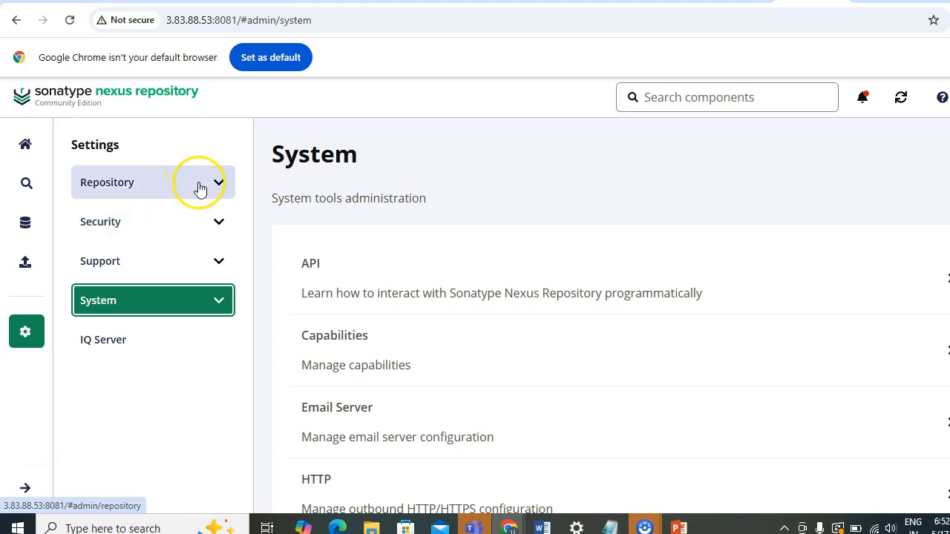
left_click(156, 186)
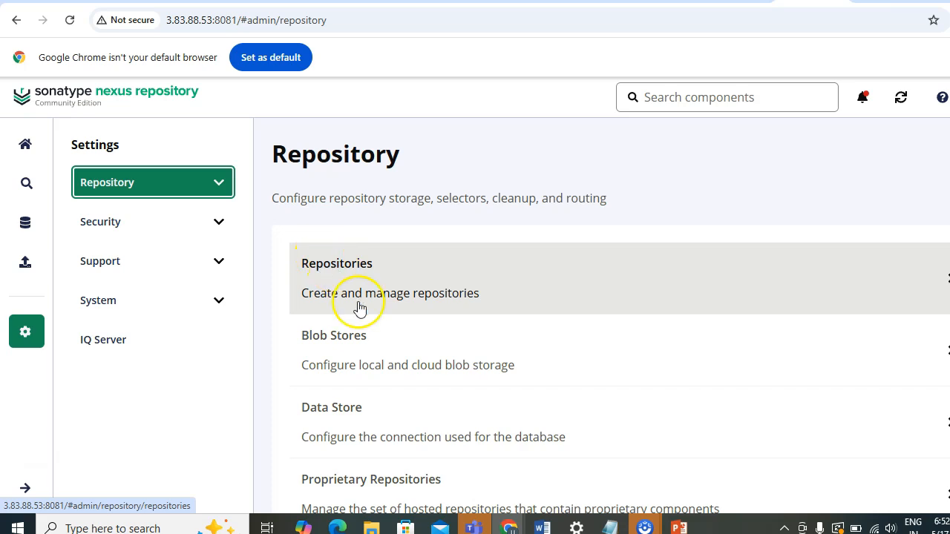
Open the repositories list and start creating a new repository.
left_click(357, 310)
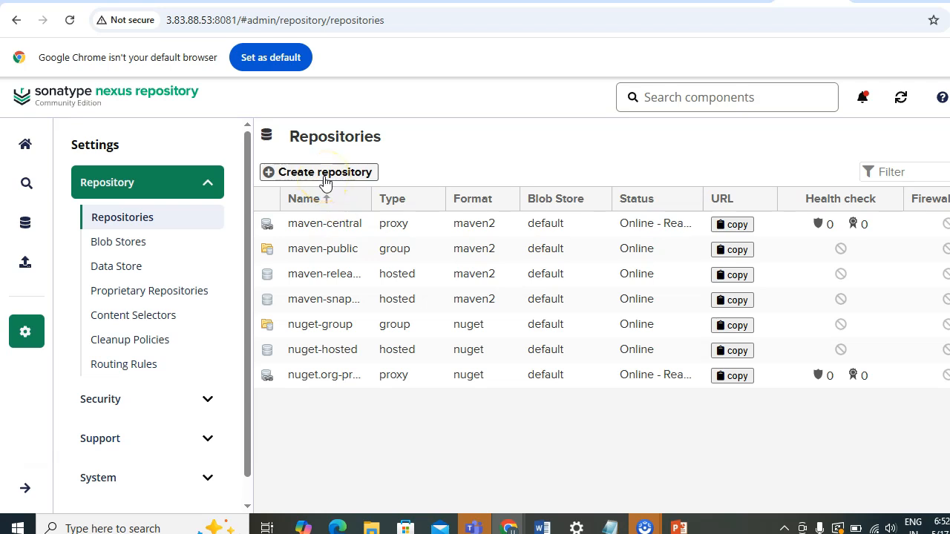
left_click(324, 178)
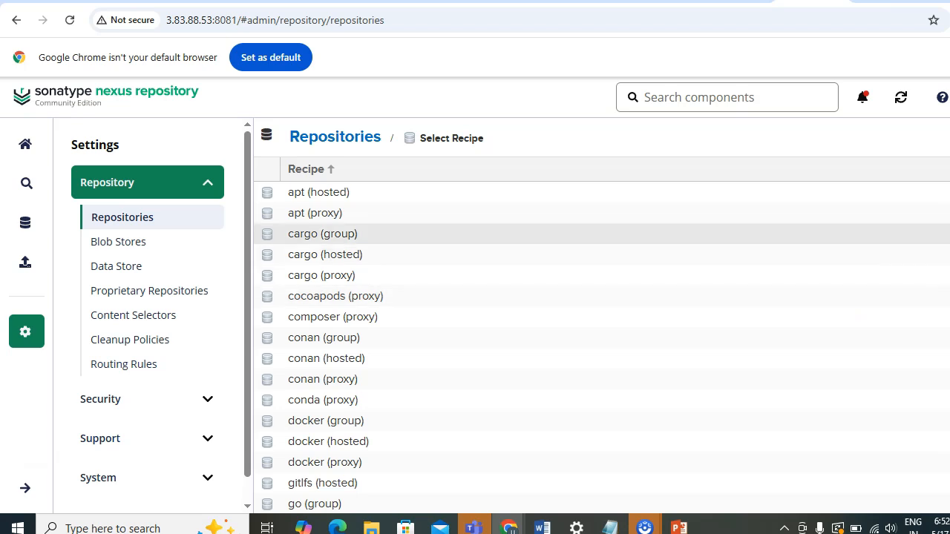
scroll(475, 345, "down", 5)
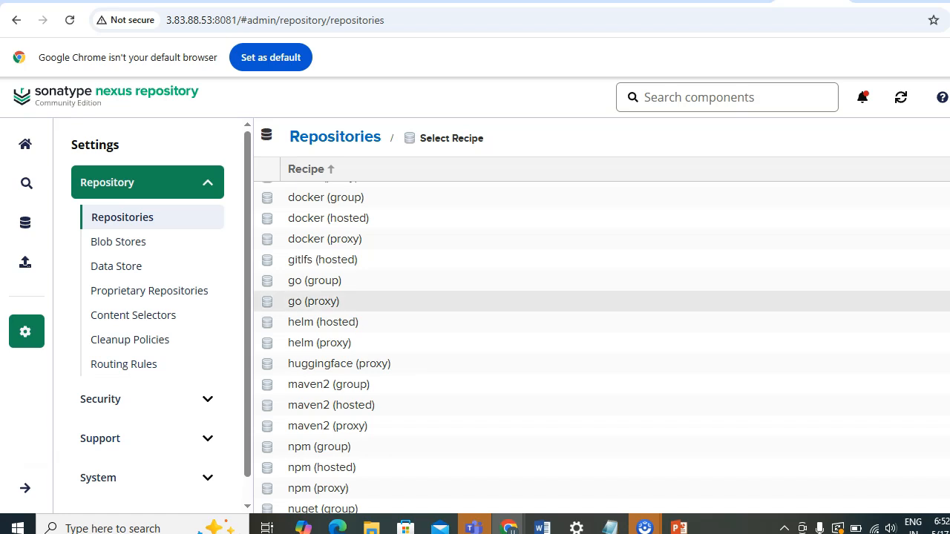
left_click(347, 391)
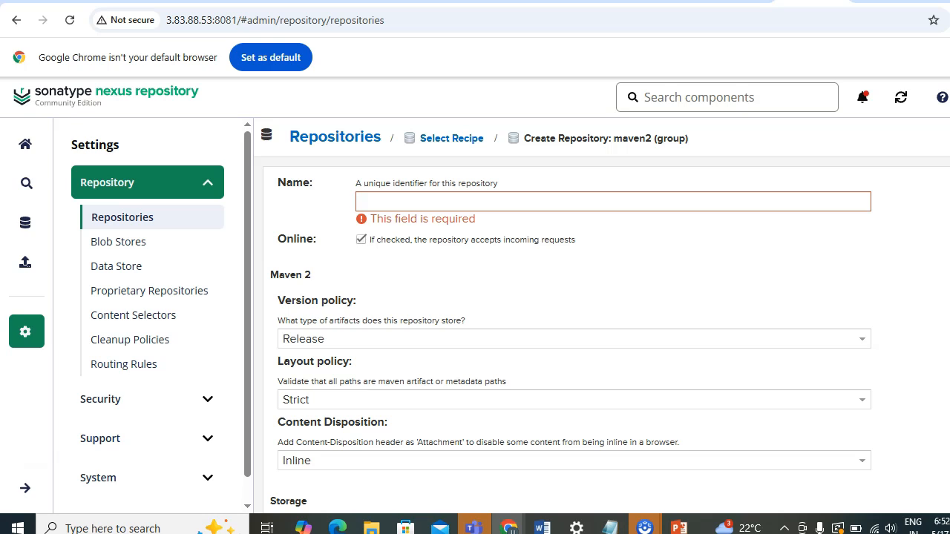
left_click(522, 196)
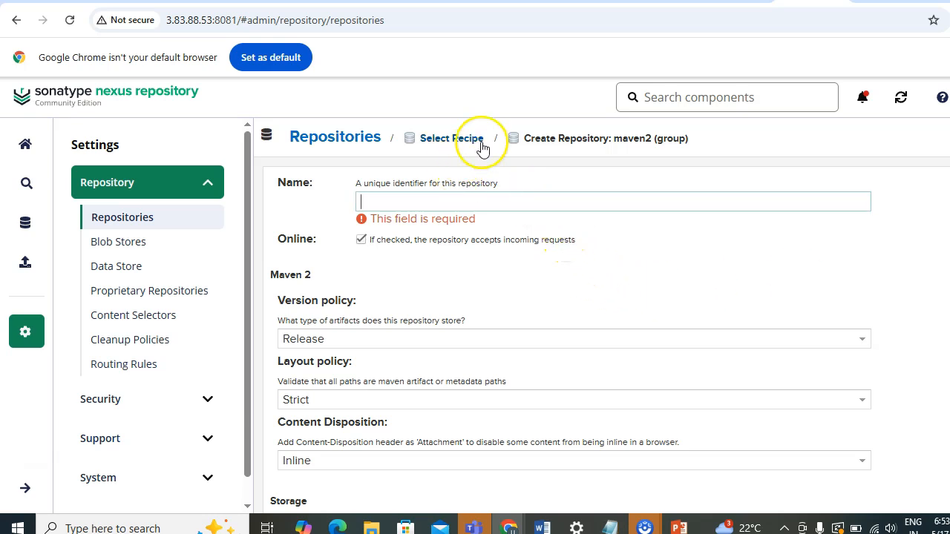
left_click(442, 141)
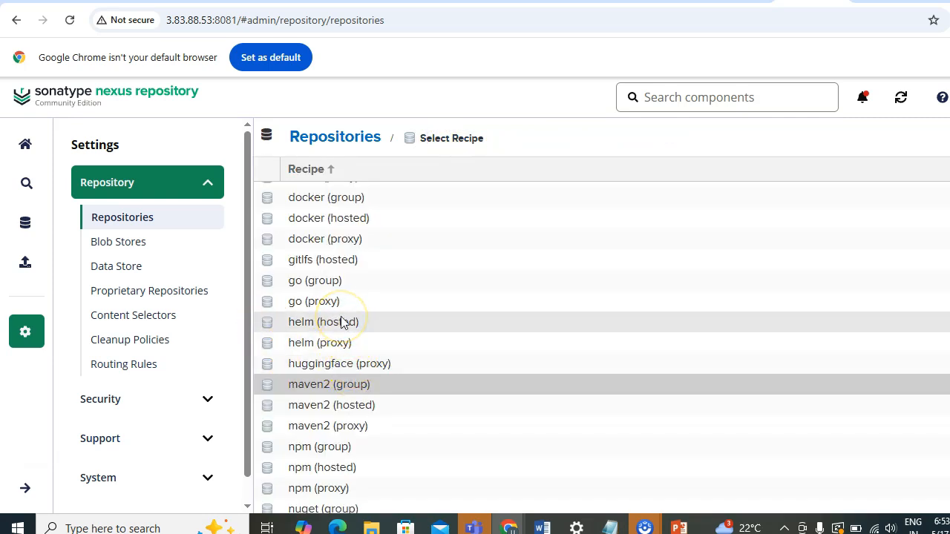
Choose the maven2 (group) recipe and name the new repository Testing.
left_click(360, 387)
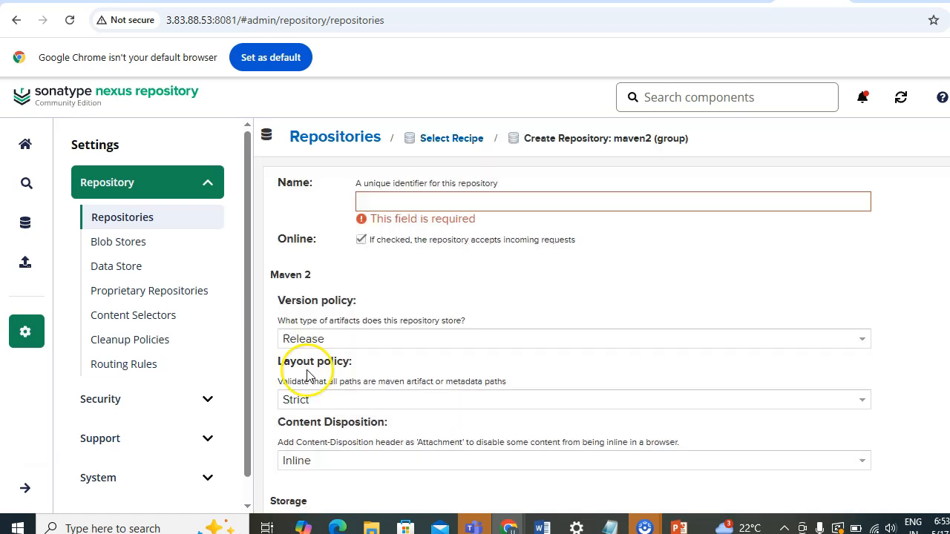
left_click(408, 202)
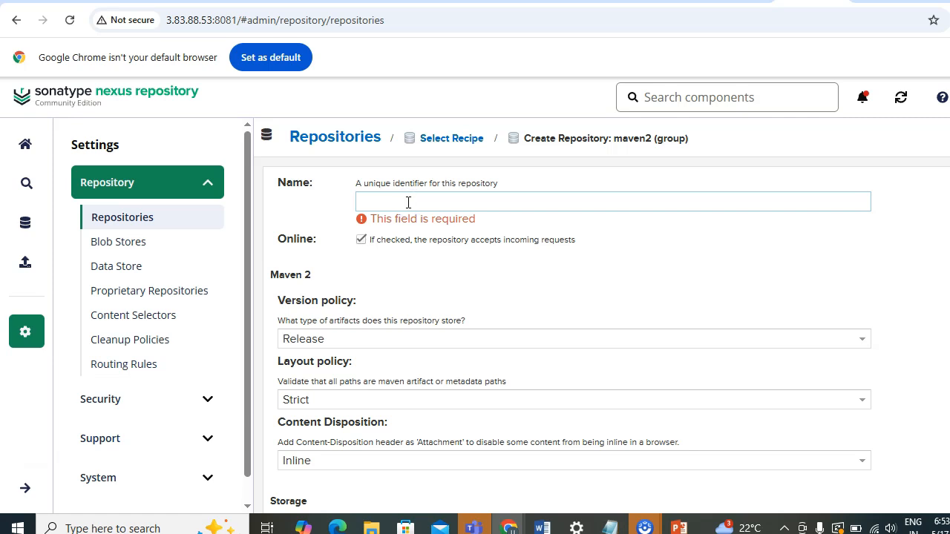
type("Testing")
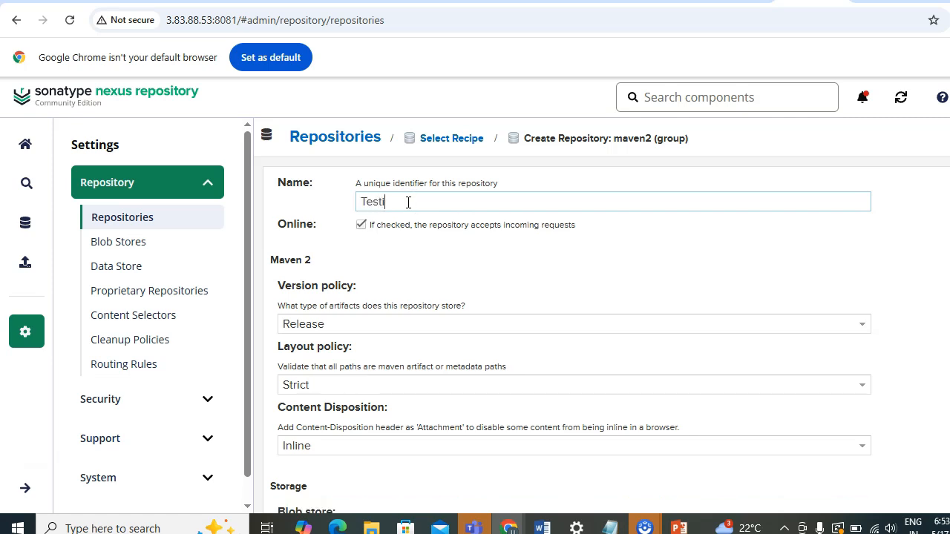
Set the version policy to Release.
left_click(367, 331)
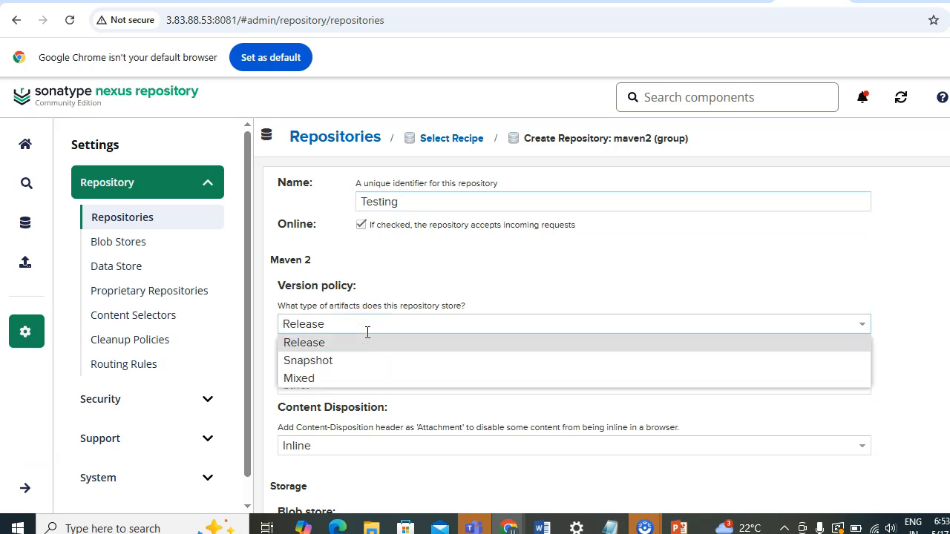
left_click(366, 331)
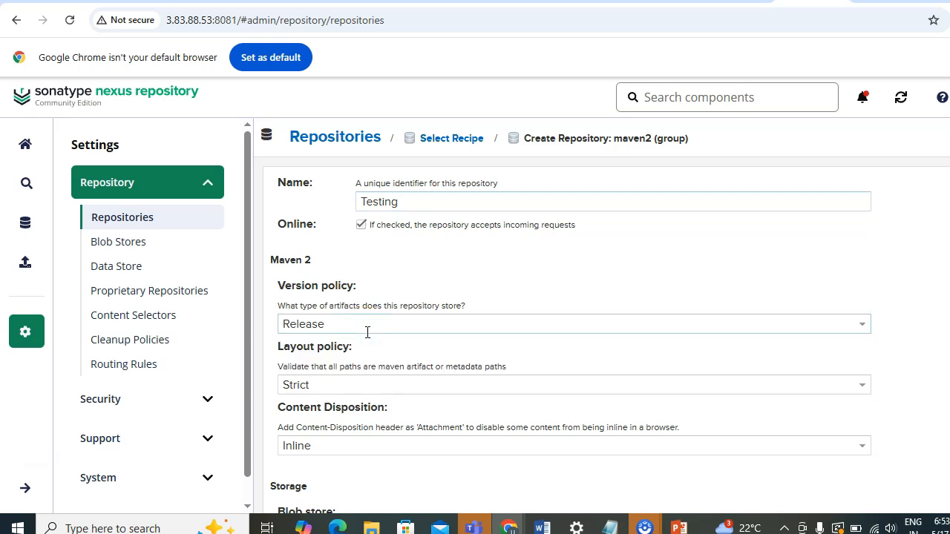
left_click(366, 331)
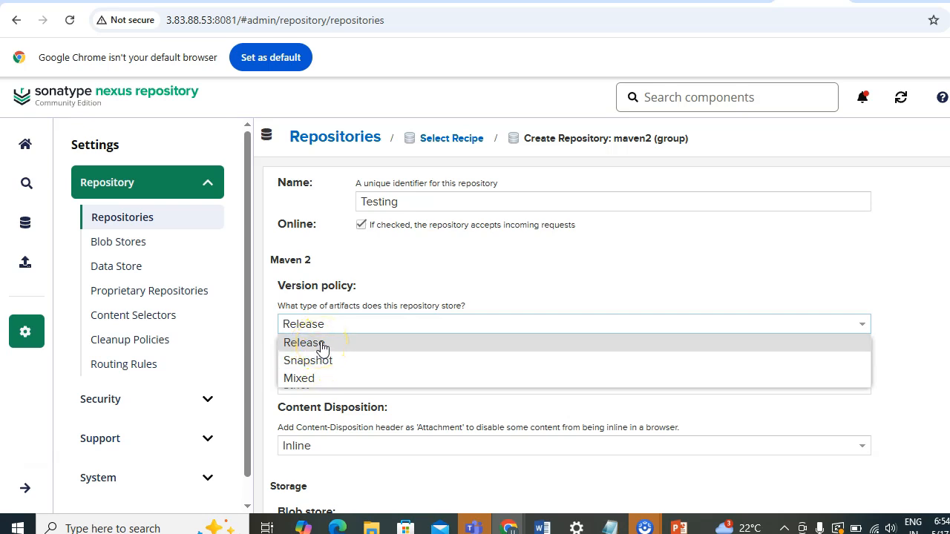
left_click(322, 345)
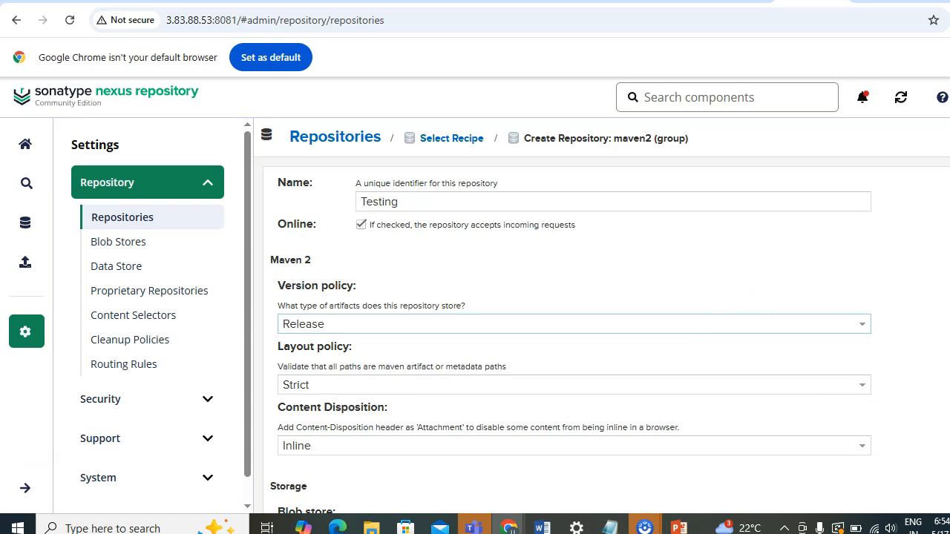
Add maven-releases and maven-snapshots to the group's member repositories.
scroll(564, 319, "down", 6)
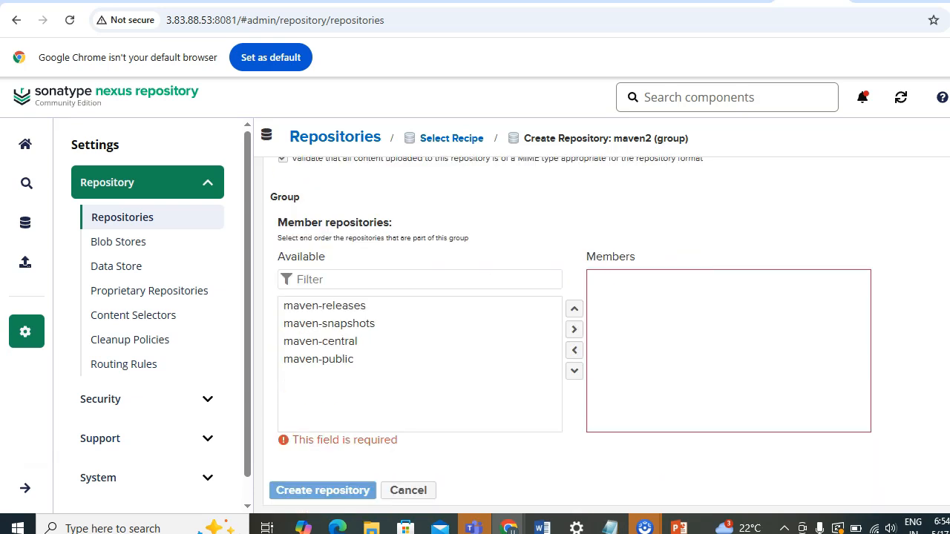
scroll(593, 333, "up", 1)
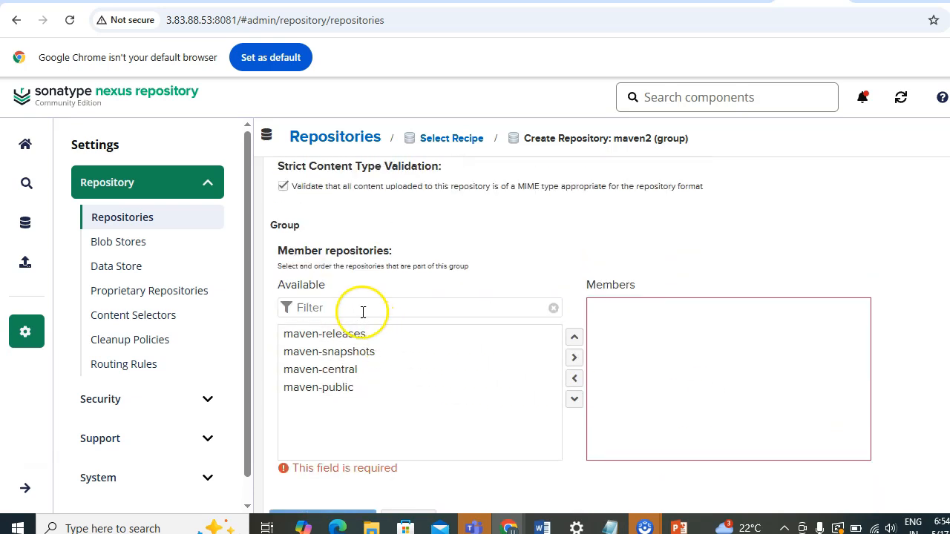
left_click(361, 335)
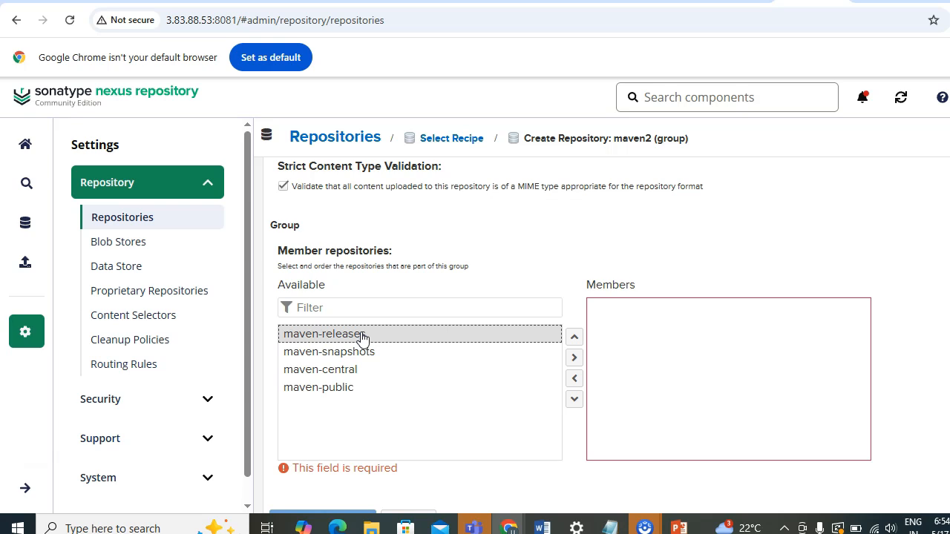
left_click(361, 353, "shift")
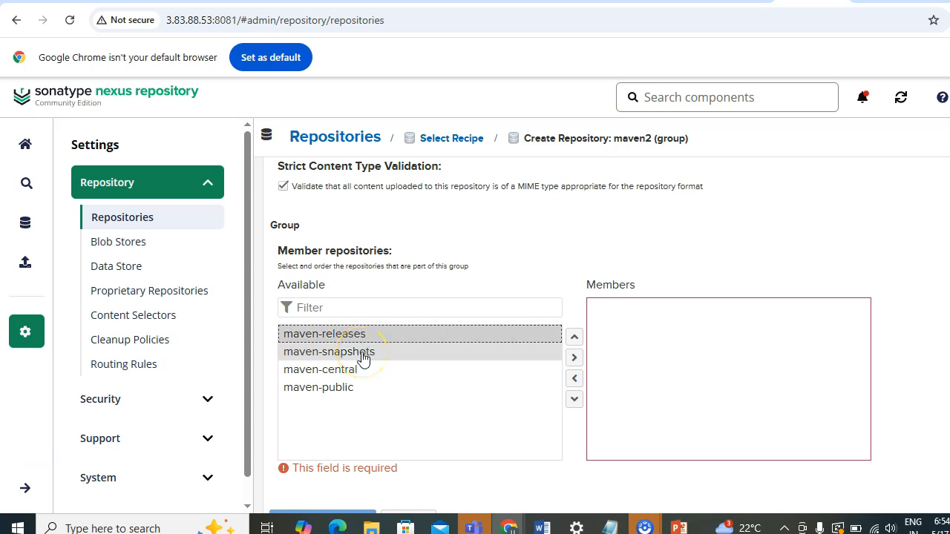
left_click(362, 352)
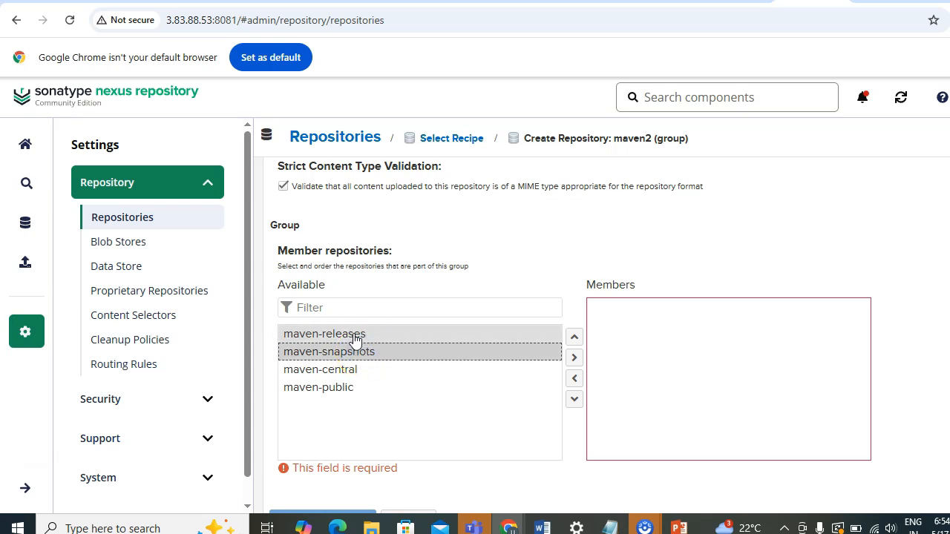
left_click(354, 334)
left_click(573, 357)
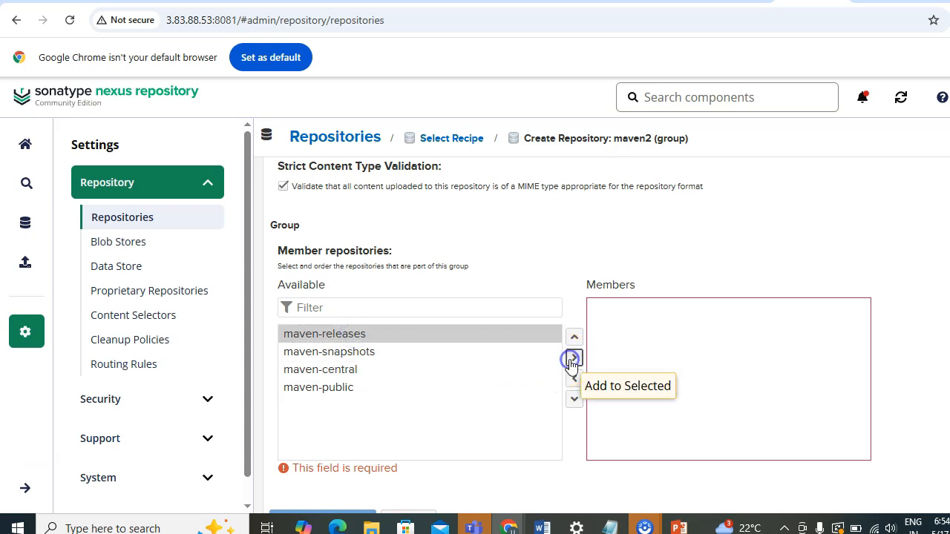
left_click(408, 339)
left_click(572, 365)
Add maven-central and maven-public as members as well, then create the repository.
left_click(347, 333)
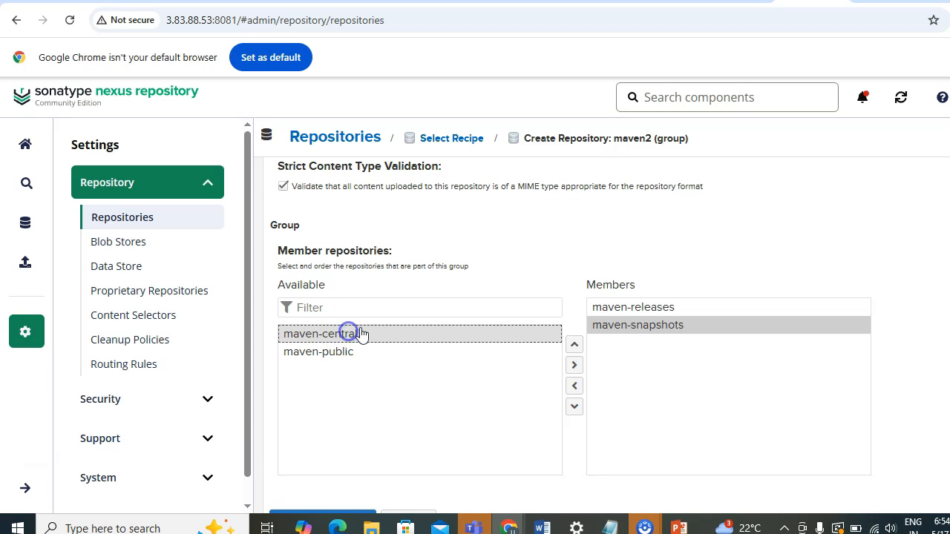
left_click(574, 365)
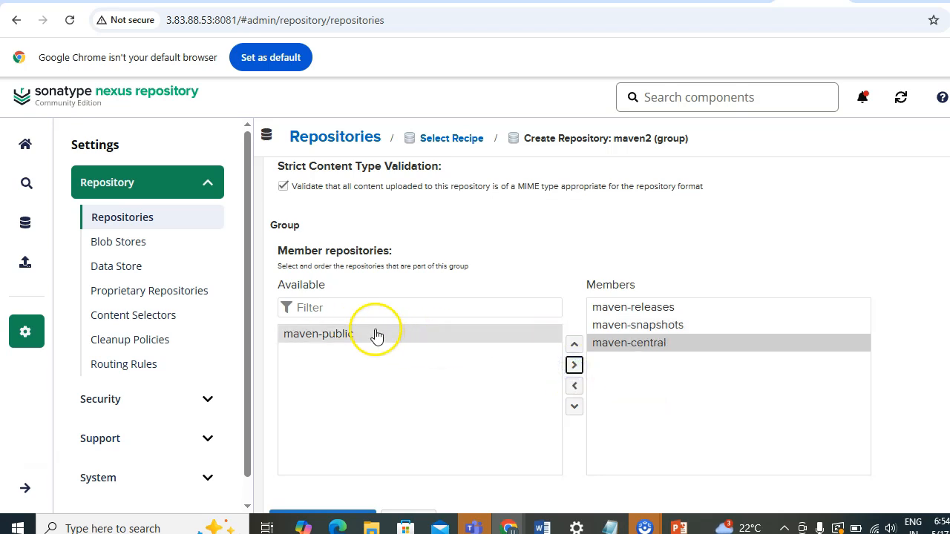
left_click(375, 332)
left_click(574, 365)
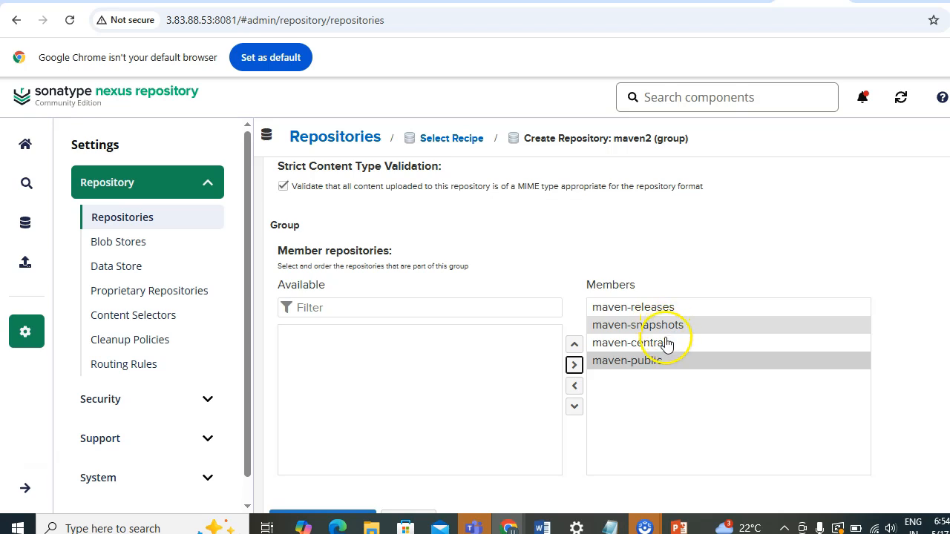
scroll(460, 445, "down", 2)
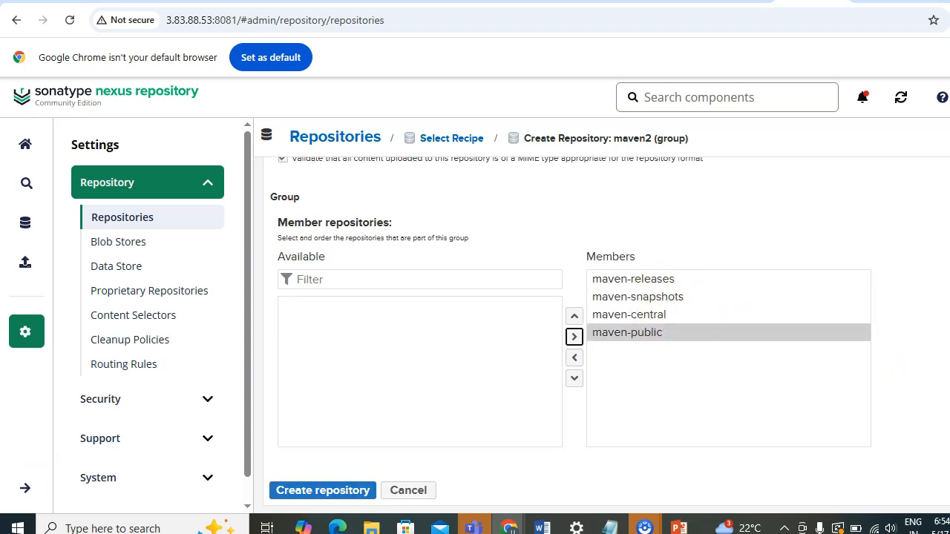
left_click(327, 496)
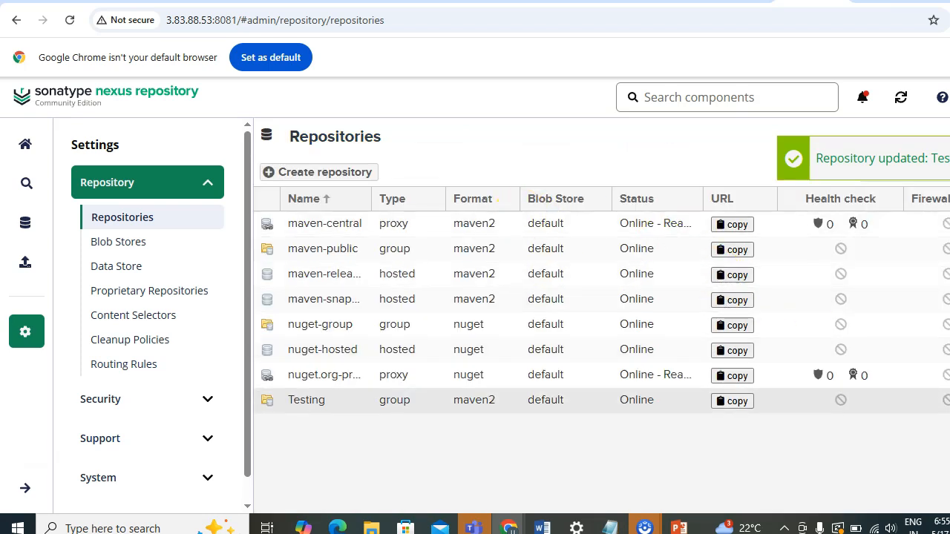
Open the Testing repository and select its repository URL.
left_click(298, 405)
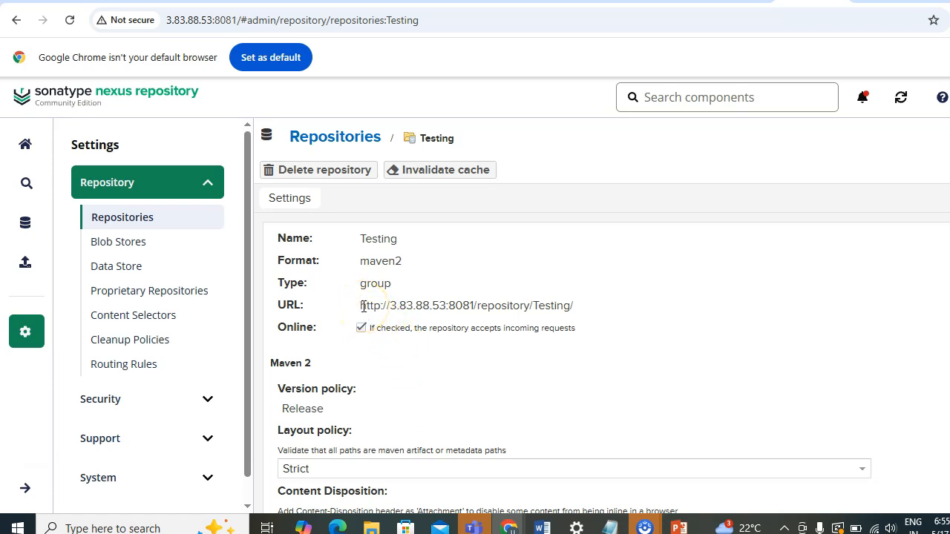
left_click_drag(362, 305, 578, 313)
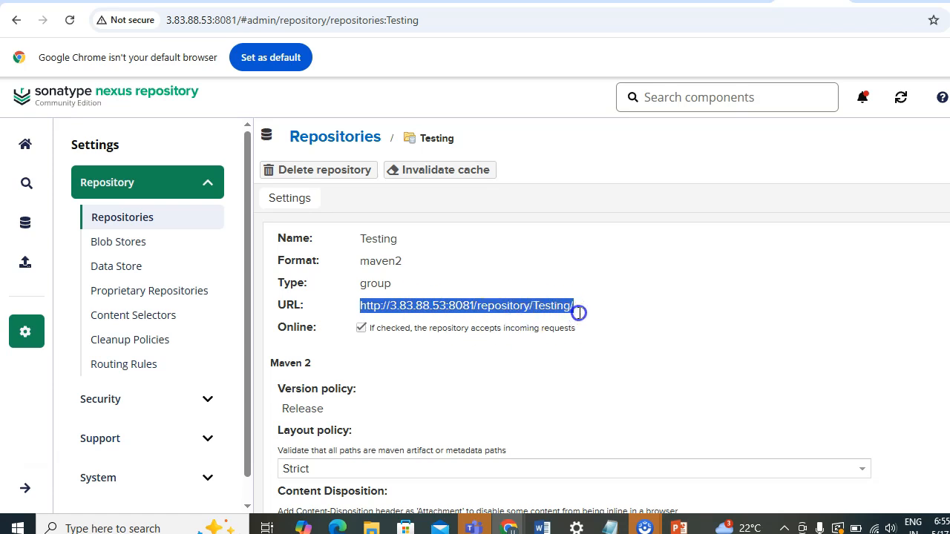